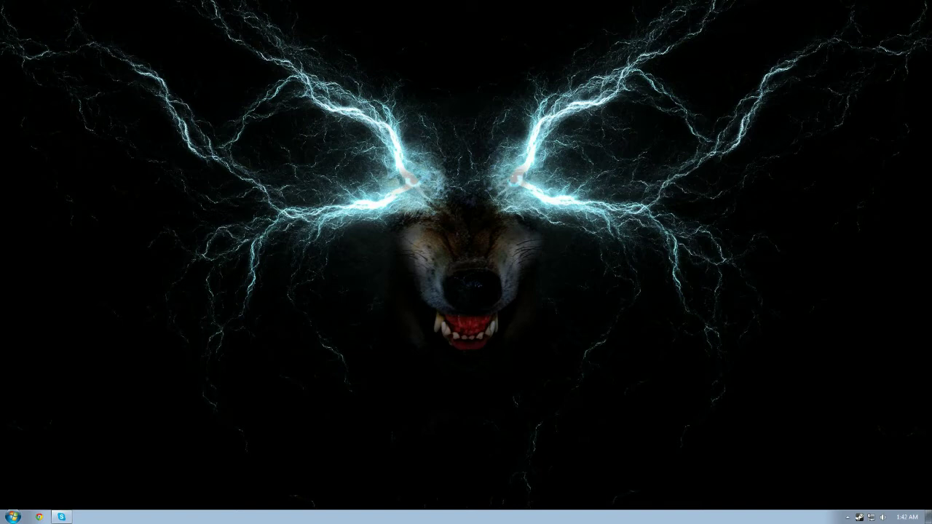
# Bring up the Settings dialog and centre it on screen
pyautogui.moveTo(318, 110); pyautogui.dragTo(184, 128)
pyautogui.hotkey('alt', 'F4')
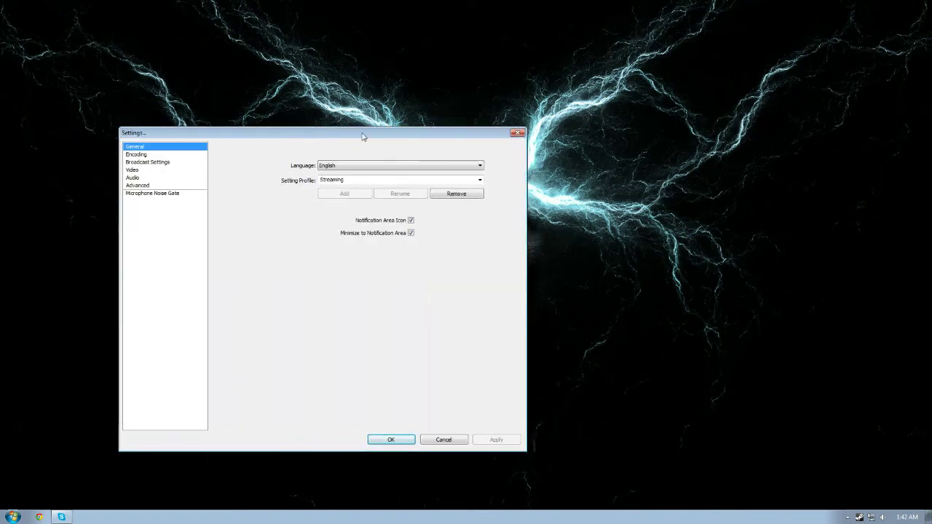
pyautogui.moveTo(363, 131); pyautogui.dragTo(493, 107)
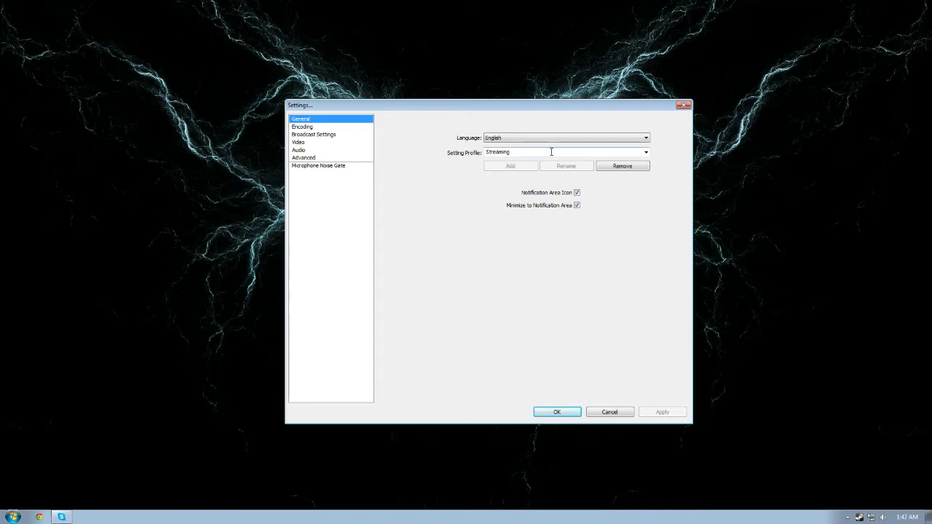
# Keep Streaming selected as the setting profile
pyautogui.click(645, 153)
pyautogui.click(647, 153)
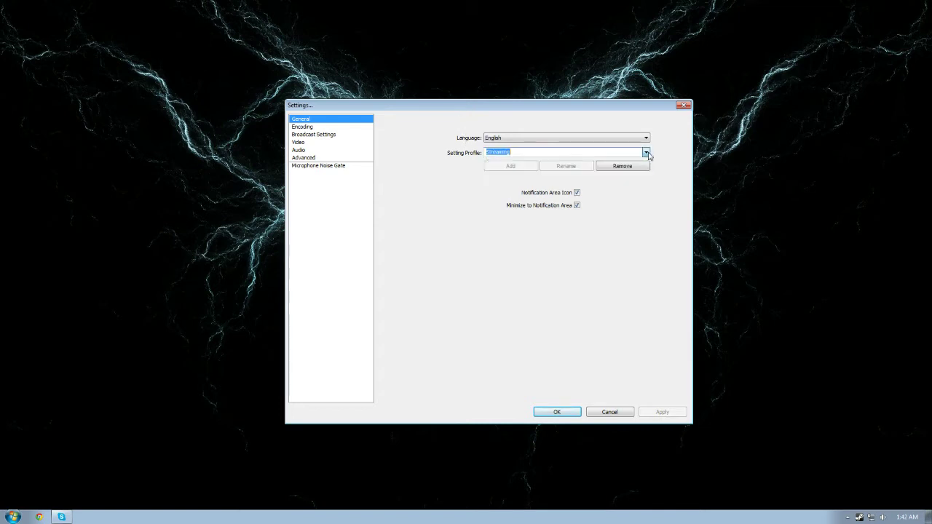
pyautogui.click(633, 153)
# Switch to the Encoding page showing CBR with padding, 2000 kb/s max bitrate and AAC 160
pyautogui.click(345, 127)
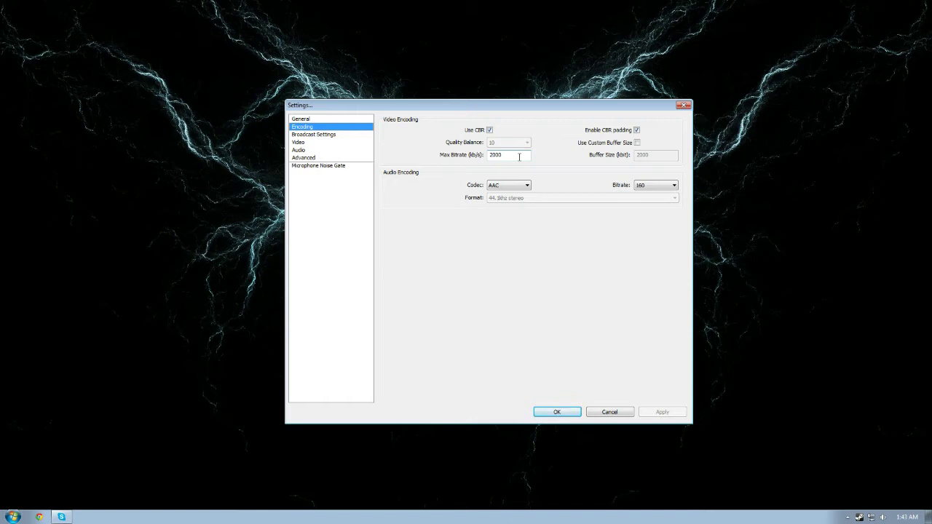
# Replace the Max Bitrate value with 1800 kb/s
pyautogui.moveTo(519, 155); pyautogui.dragTo(482, 159)
pyautogui.write('1800')
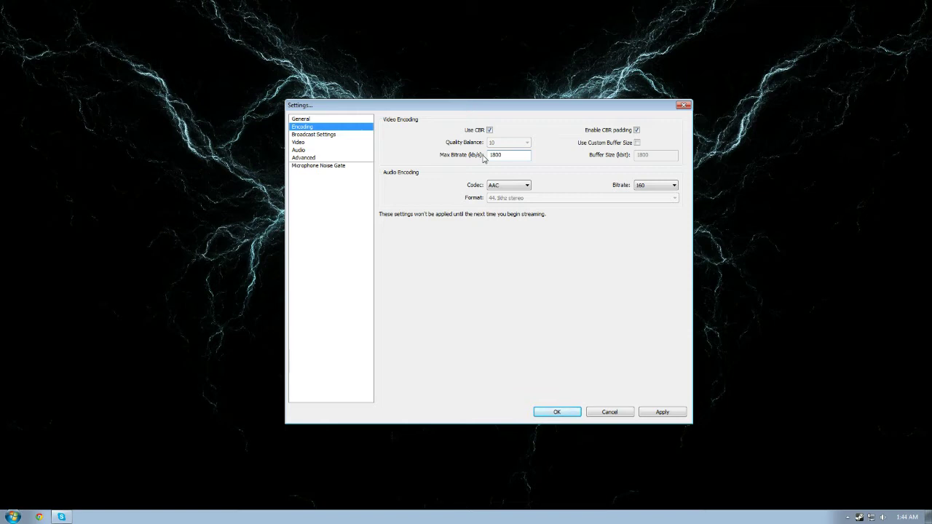
# Retype the Max Bitrate, ending at 2000 kb/s so the buffer size matches
pyautogui.press('BackSpace')
pyautogui.press('BackSpace')
pyautogui.press('BackSpace')
pyautogui.press('BackSpace')
pyautogui.write('2000')
pyautogui.press('BackSpace')
pyautogui.write('50')
pyautogui.write('0')
pyautogui.write('18')
pyautogui.press('BackSpace')
pyautogui.press('BackSpace')
pyautogui.press('BackSpace')
pyautogui.press('BackSpace')
pyautogui.write('2000')
# Confirm AAC as the audio codec, leaving the bitrate at 160
pyautogui.click(491, 187)
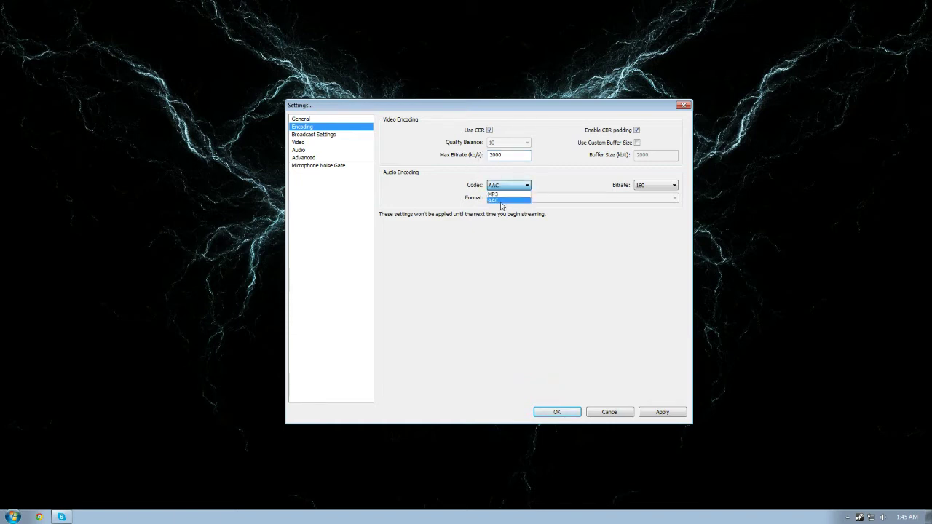
pyautogui.click(500, 205)
pyautogui.click(641, 191)
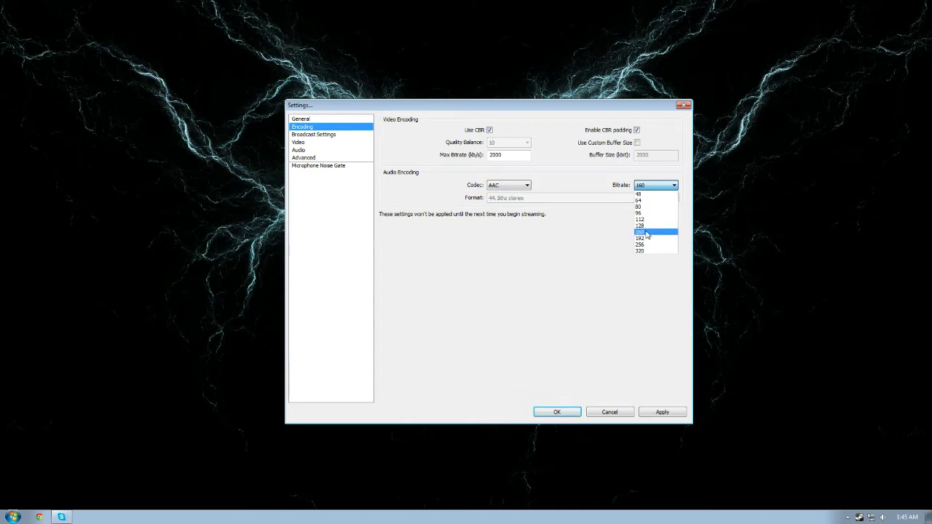
pyautogui.click(649, 233)
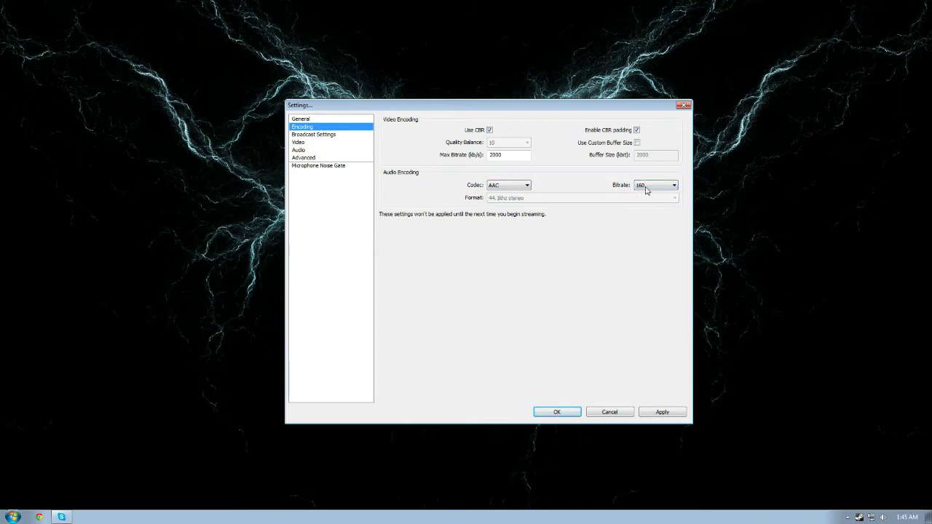
# Set the AAC audio bitrate to 128
pyautogui.click(643, 186)
pyautogui.click(645, 228)
pyautogui.click(640, 187)
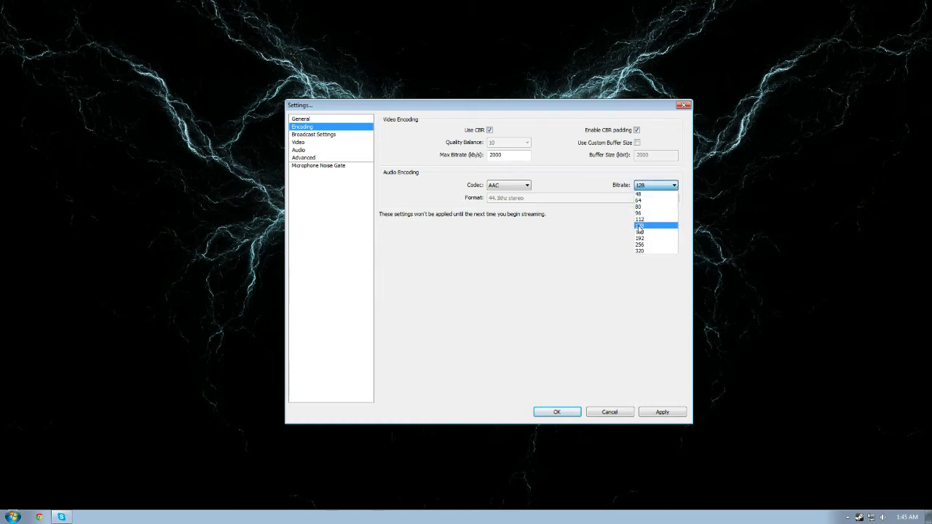
pyautogui.click(638, 229)
pyautogui.click(640, 187)
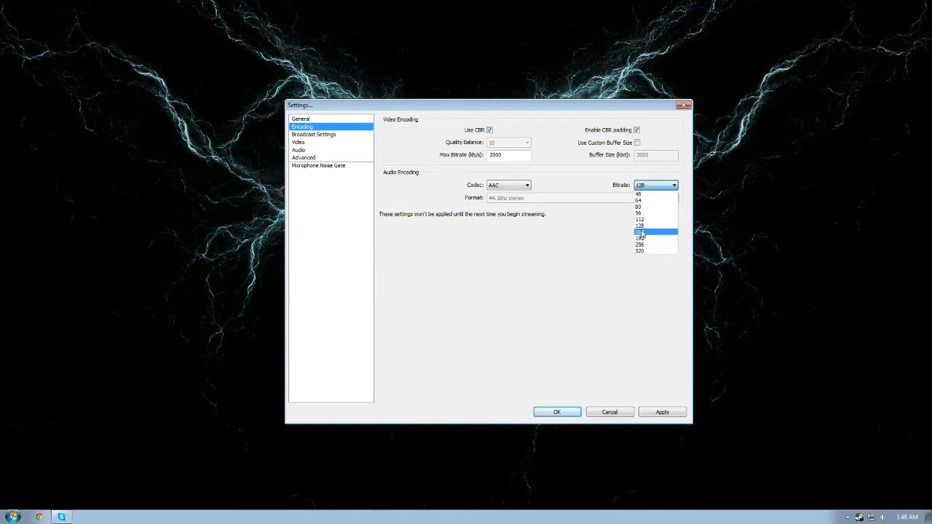
pyautogui.click(642, 232)
pyautogui.click(640, 187)
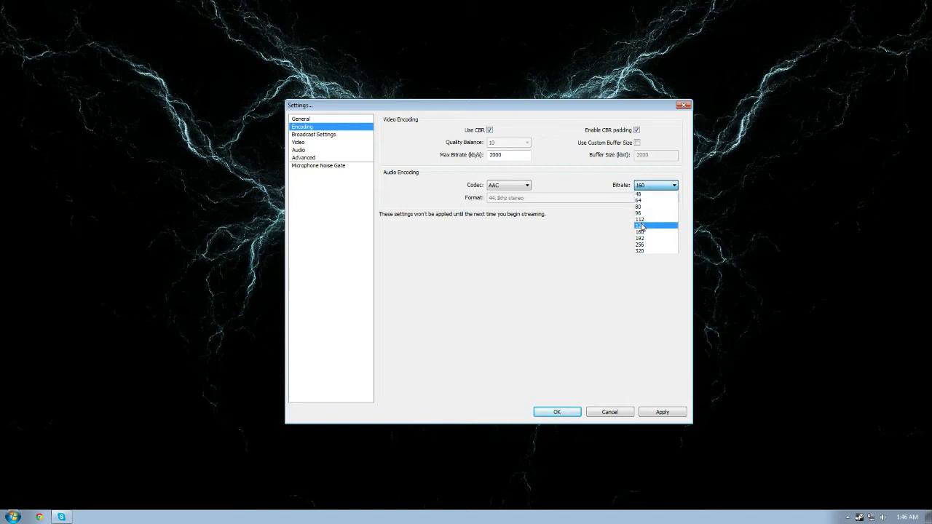
pyautogui.click(640, 225)
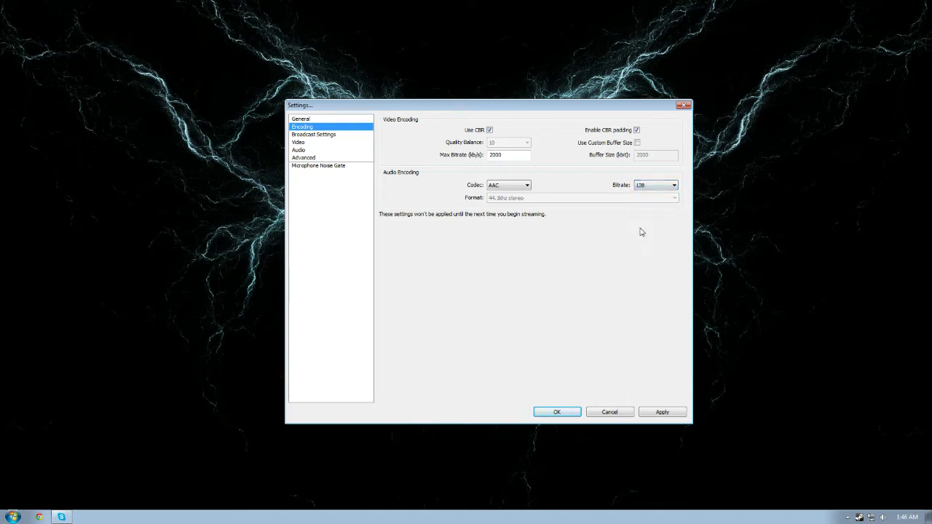
pyautogui.click(650, 187)
pyautogui.click(651, 187)
# Apply the encoding changes and choose the EU: Amsterdam, NL streaming server
pyautogui.click(326, 137)
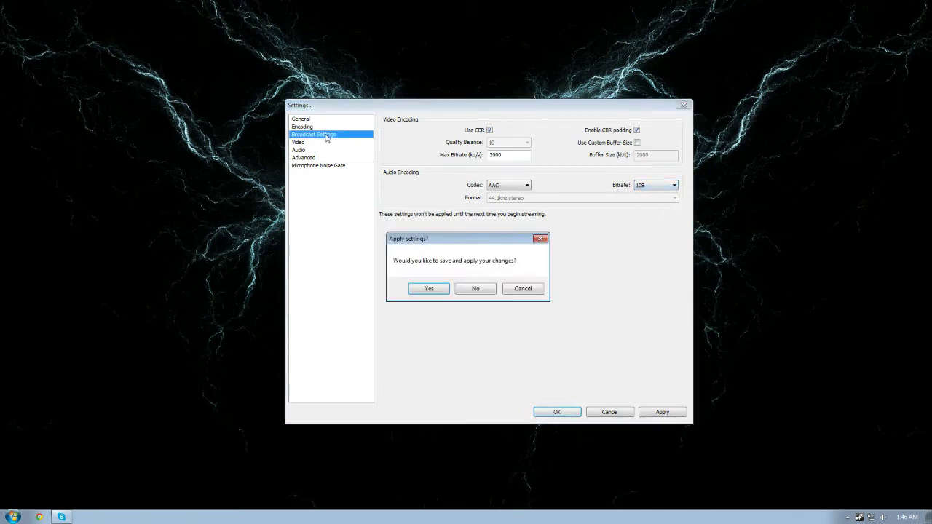
pyautogui.click(438, 289)
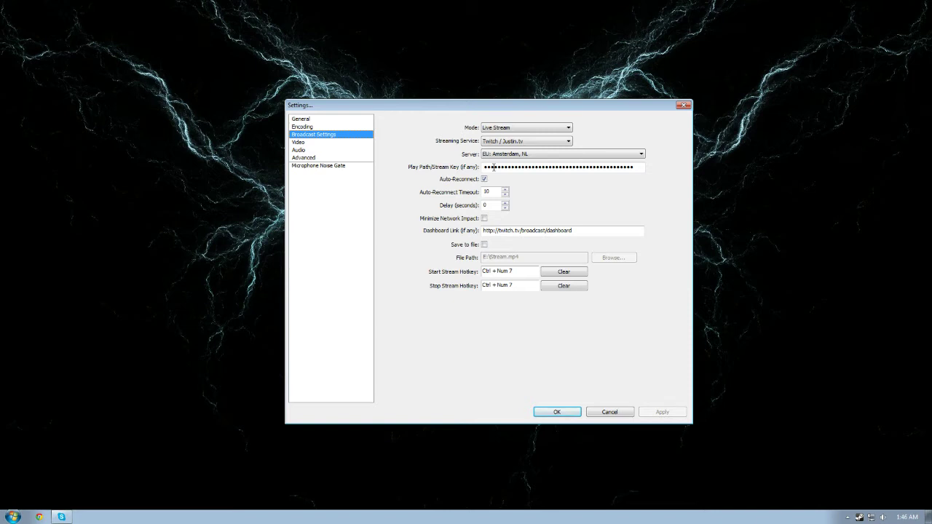
pyautogui.click(502, 154)
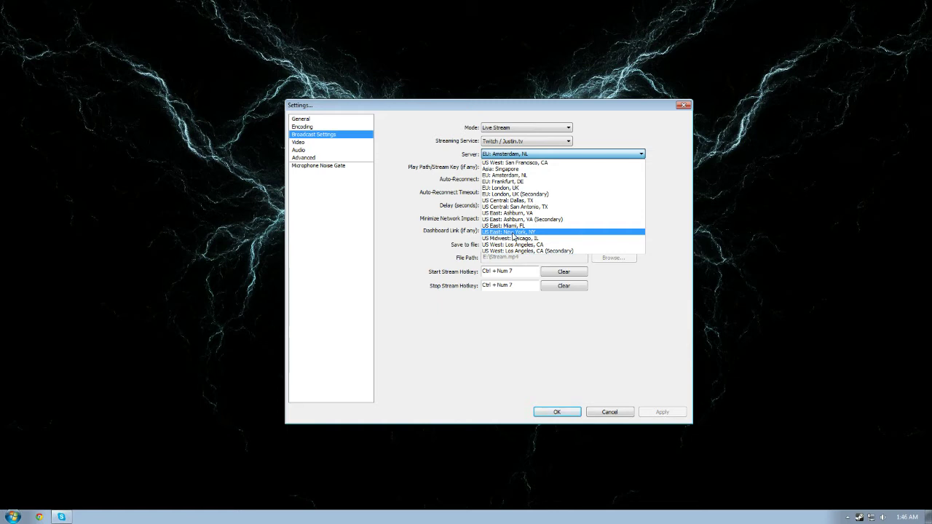
pyautogui.click(521, 176)
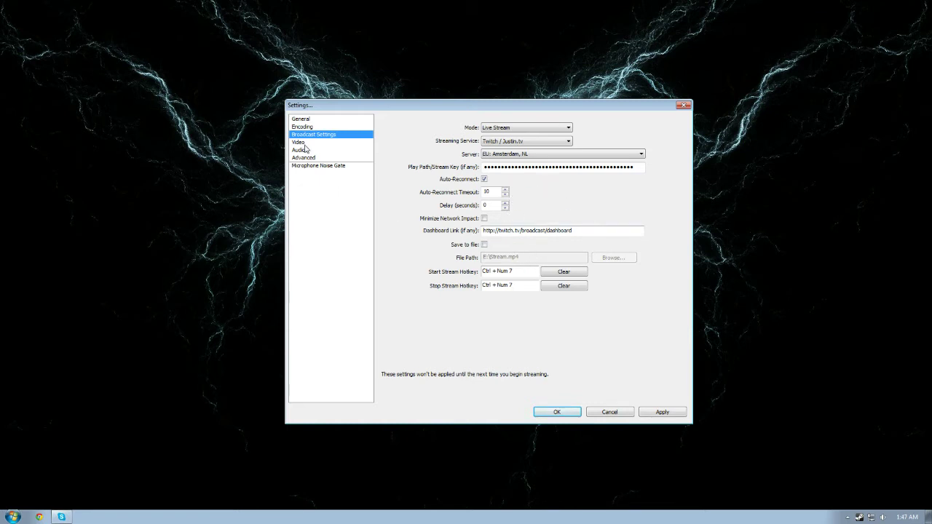
# Keep Live Stream as the broadcast mode
pyautogui.click(504, 127)
pyautogui.click(491, 137)
pyautogui.click(339, 143)
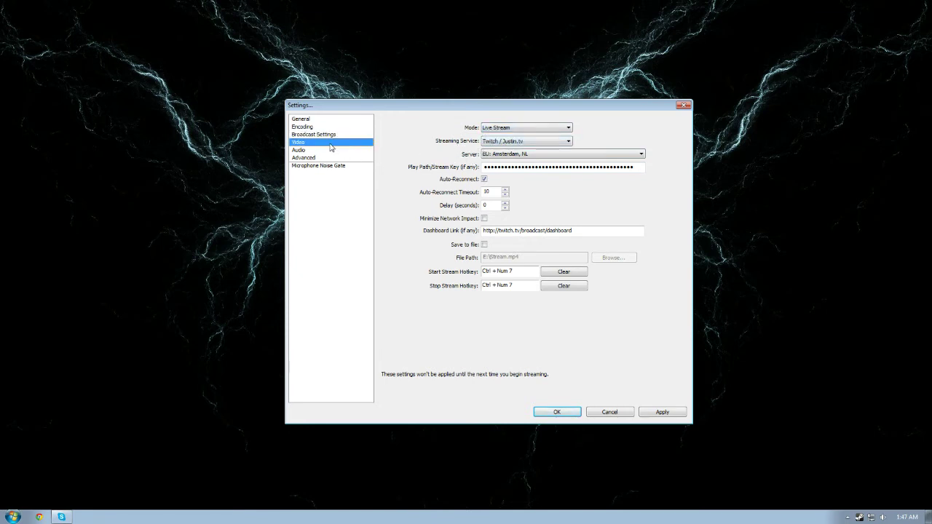
# Save broadcast settings; keep the AMD Radeon HD 6900 Series adapter and 1.50 (1280x720) downscale
pyautogui.click(441, 290)
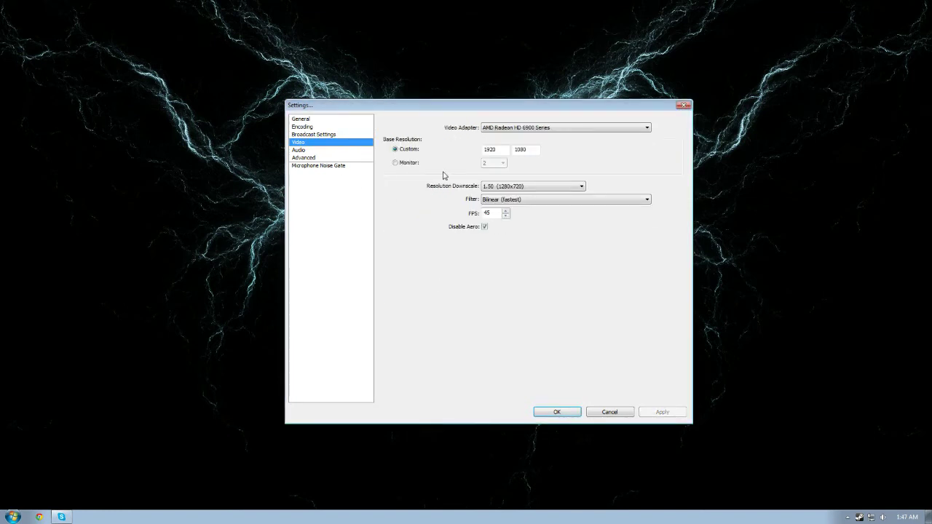
pyautogui.click(509, 130)
pyautogui.click(508, 135)
pyautogui.click(533, 188)
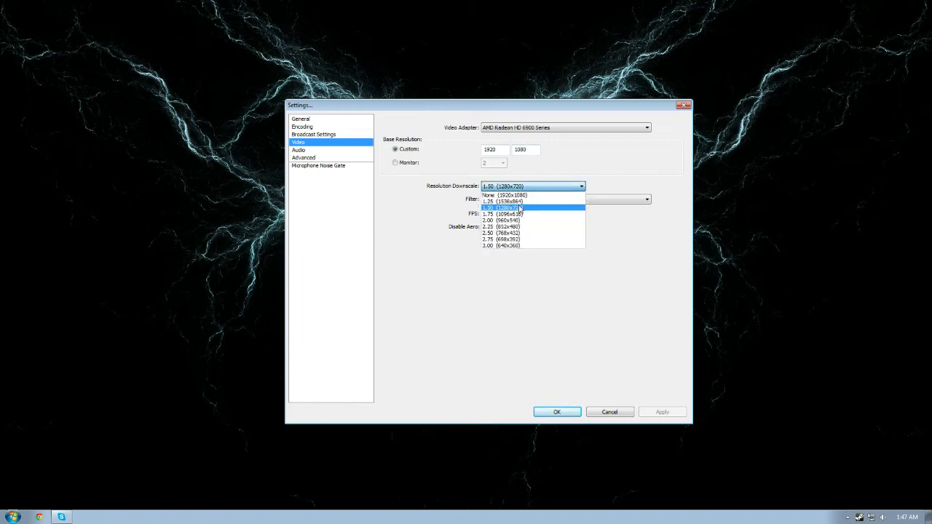
pyautogui.click(518, 208)
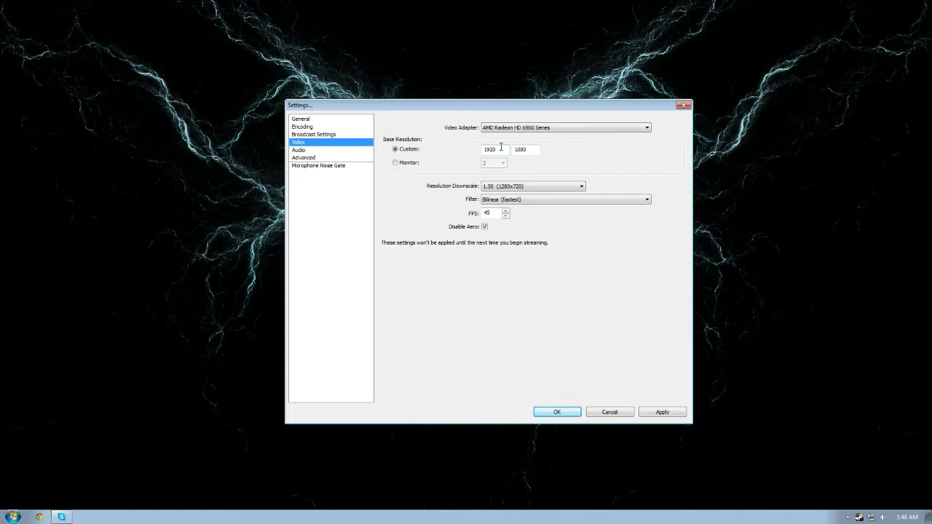
pyautogui.click(511, 200)
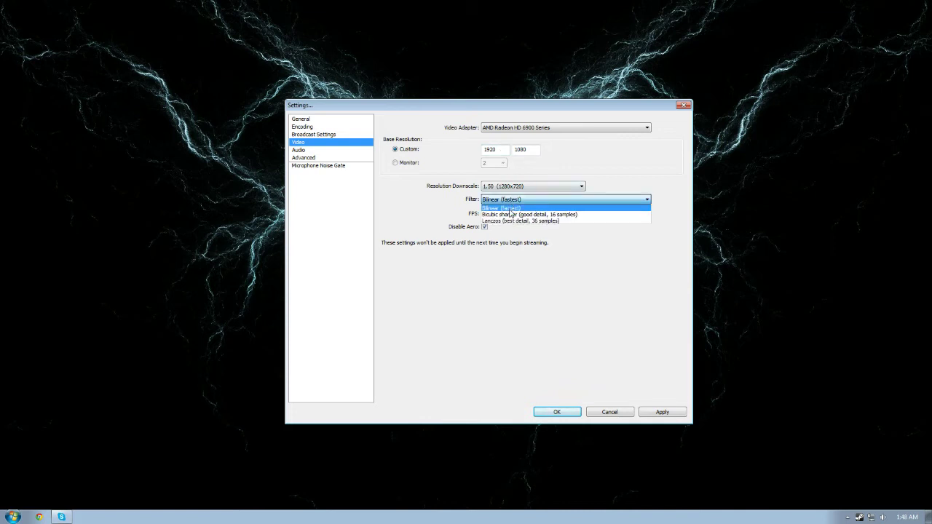
pyautogui.click(511, 209)
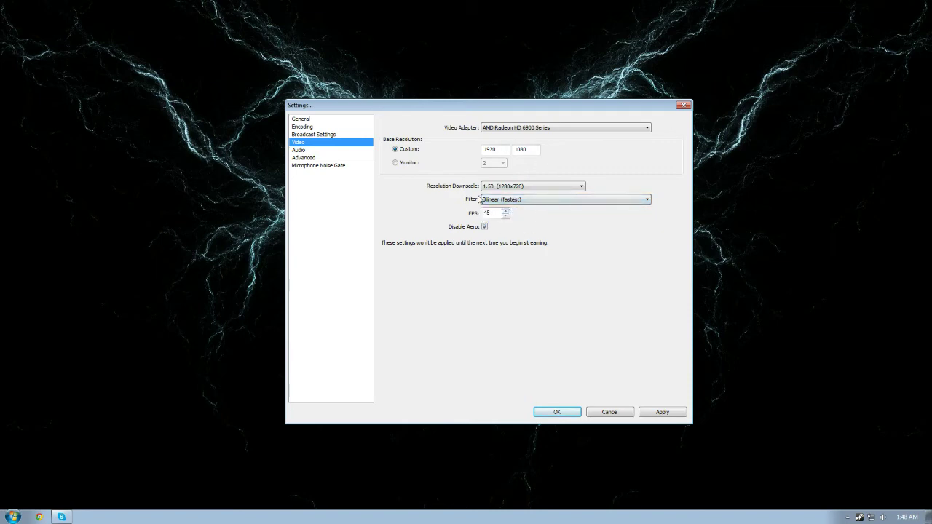
pyautogui.doubleClick(491, 213)
pyautogui.write('60')
pyautogui.press('BackSpace')
pyautogui.press('BackSpace')
pyautogui.write('3')
pyautogui.press('BackSpace')
pyautogui.press('BackSpace')
pyautogui.write('45')
# Apply the video settings and move to the Audio page
pyautogui.click(315, 150)
pyautogui.click(429, 289)
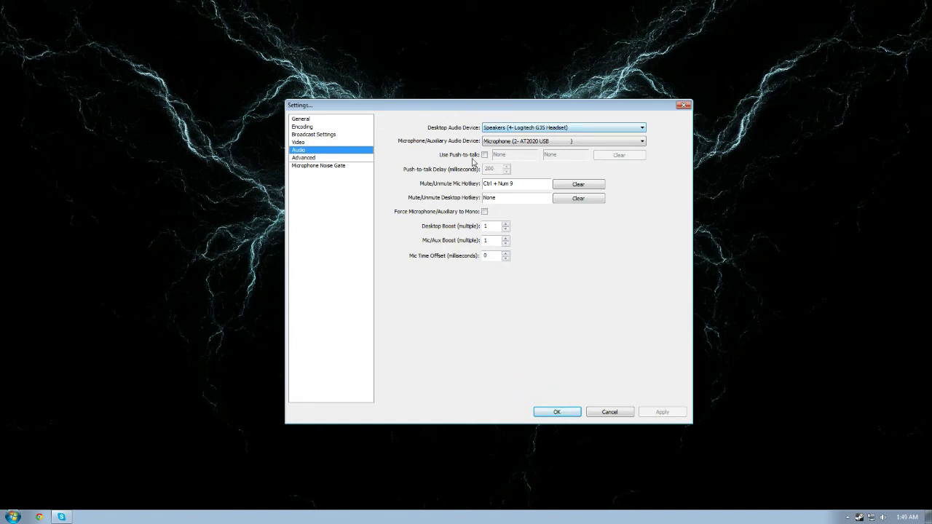
# On the Advanced page, keep Process Priority Class at Above Normal
pyautogui.click(311, 158)
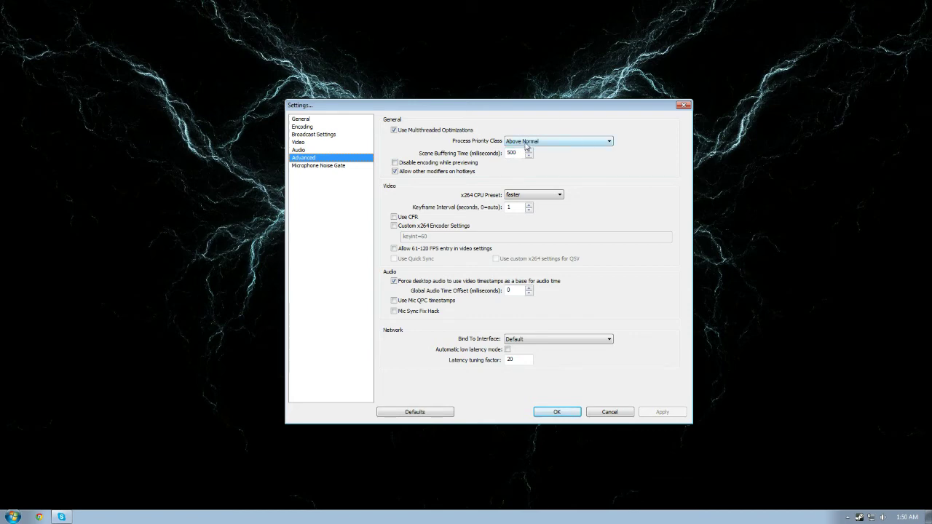
pyautogui.click(525, 141)
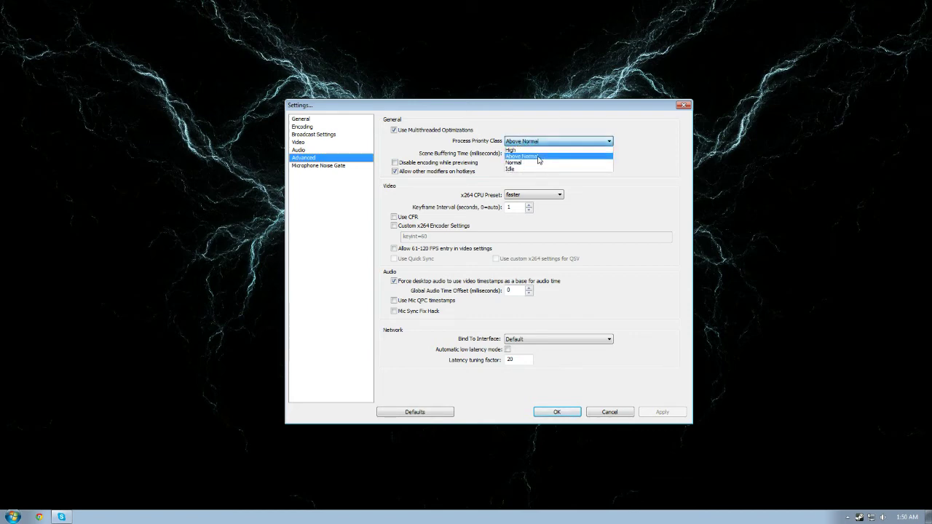
pyautogui.click(538, 158)
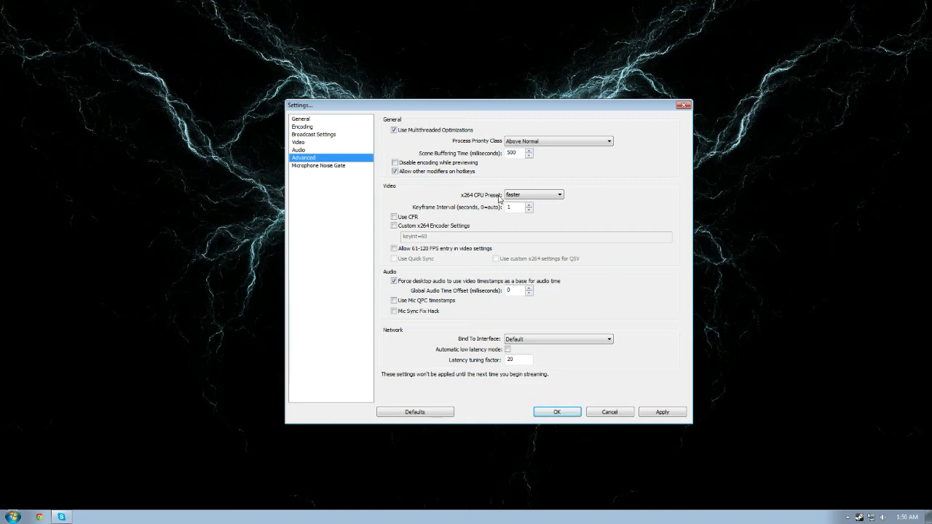
# Change the x264 CPU preset to fast and accept the preset warning
pyautogui.click(509, 195)
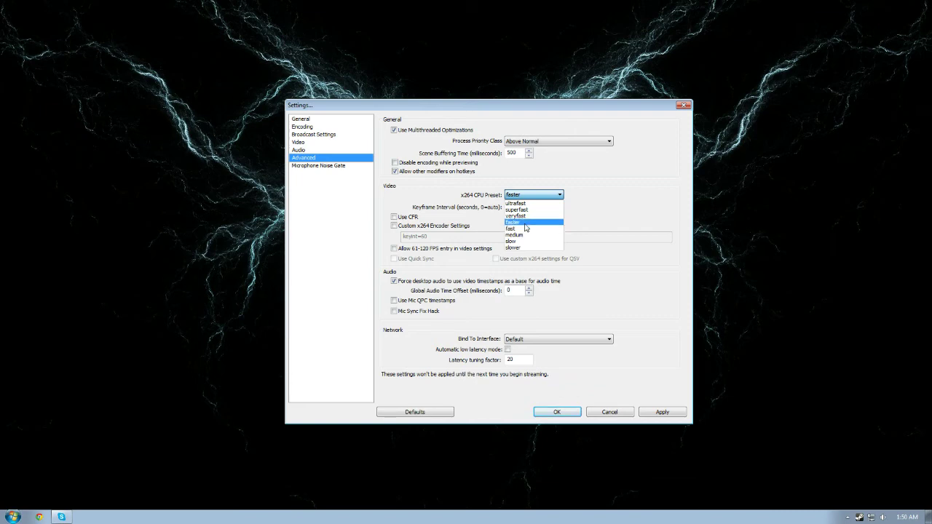
pyautogui.click(526, 224)
pyautogui.click(540, 196)
pyautogui.click(524, 228)
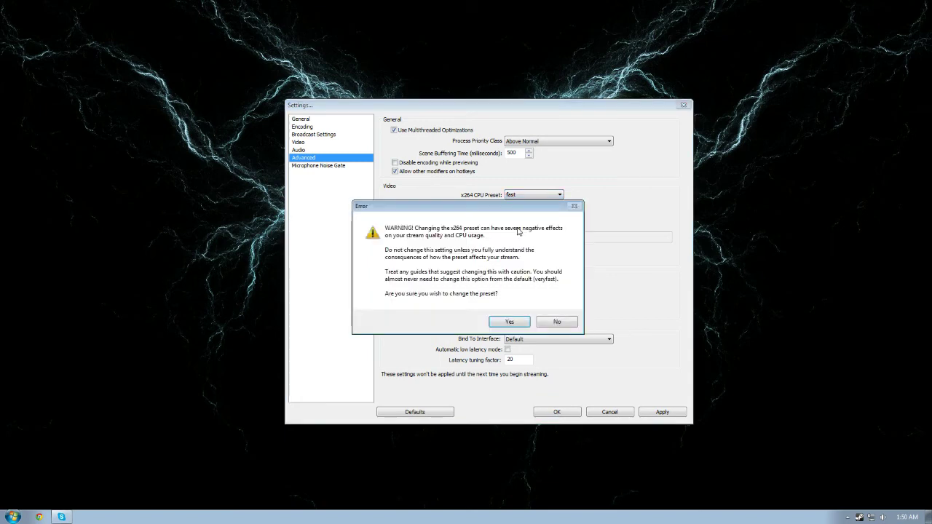
pyautogui.click(509, 322)
pyautogui.click(536, 196)
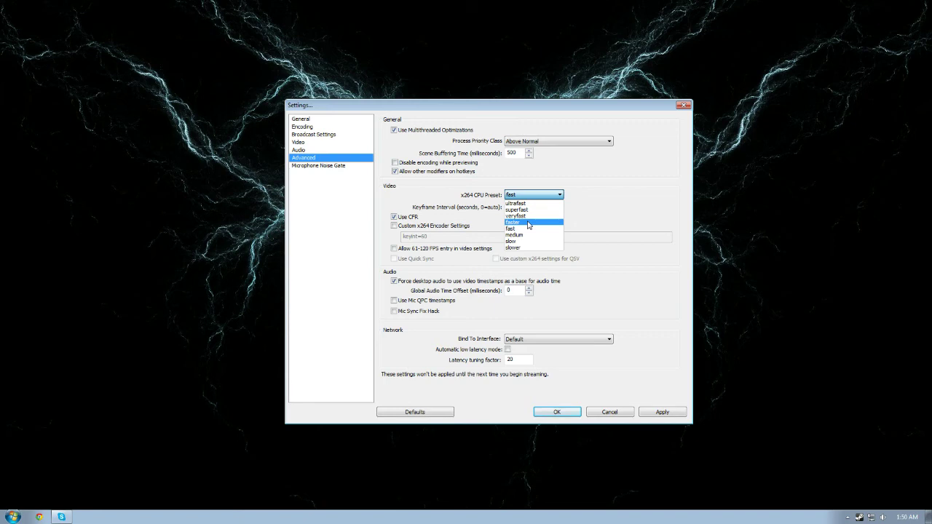
# Select faster as the x264 CPU preset and bring the preset list up again
pyautogui.click(528, 223)
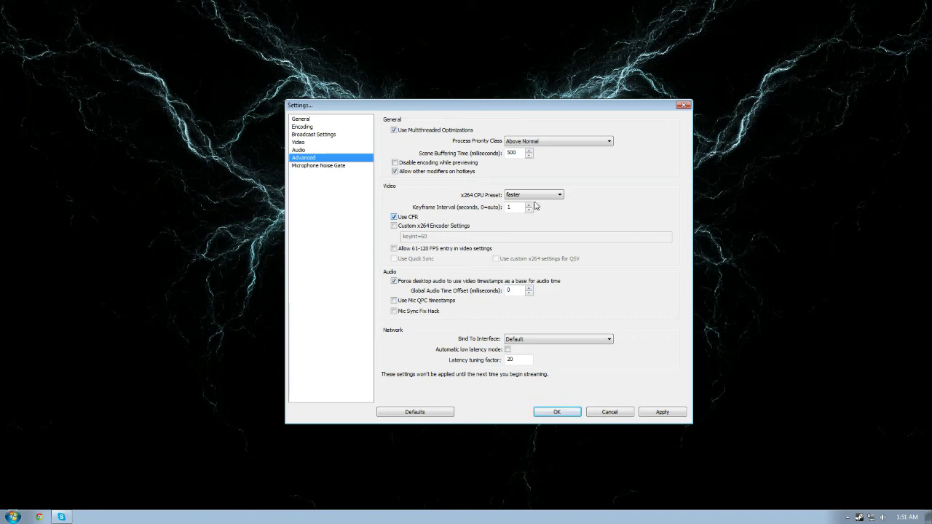
pyautogui.click(539, 195)
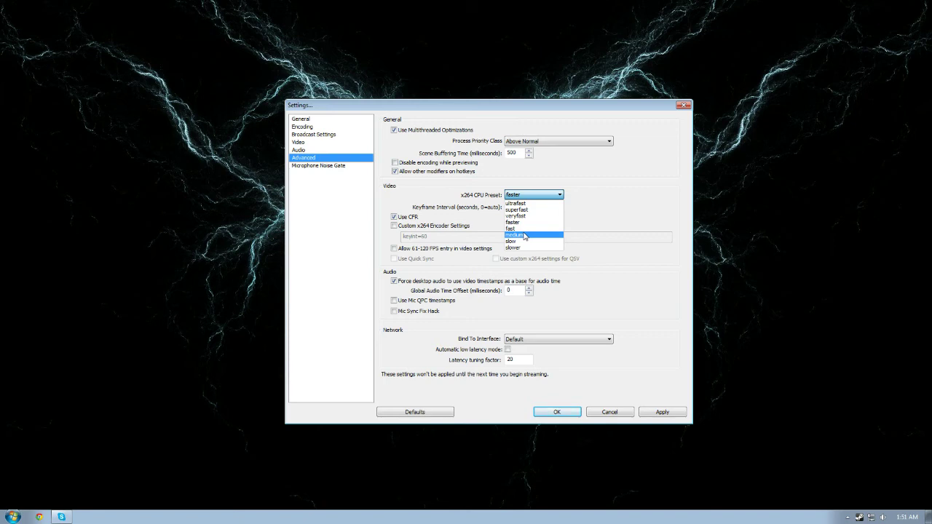
# Keep faster as the x264 CPU preset
pyautogui.click(619, 194)
pyautogui.click(547, 195)
pyautogui.click(528, 223)
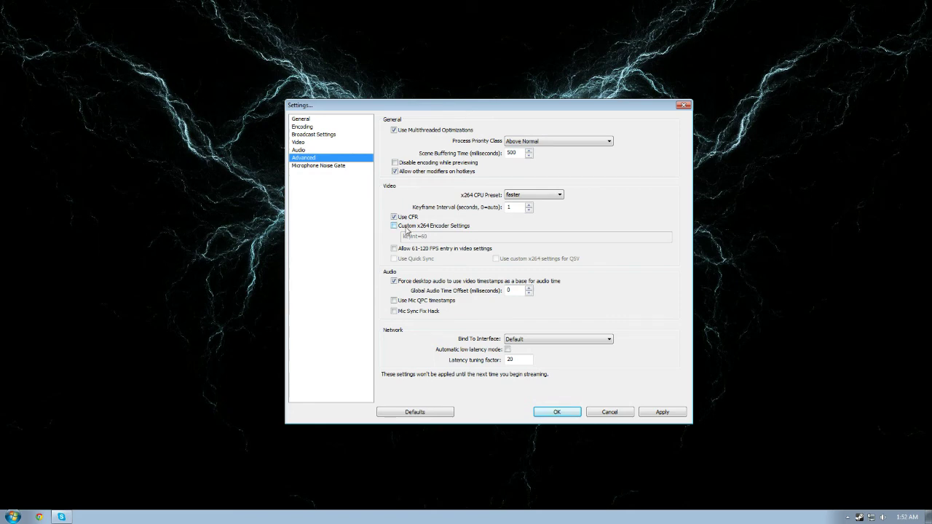
# Enable custom x264 encoder settings and edit keyint to 120, then back to 60
pyautogui.click(405, 228)
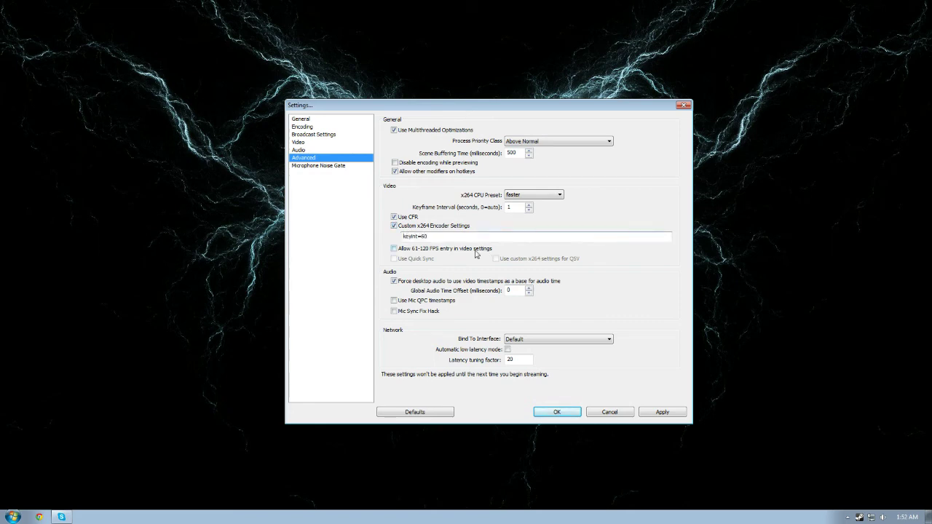
pyautogui.doubleClick(428, 236)
pyautogui.click(426, 236)
pyautogui.moveTo(428, 236); pyautogui.dragTo(421, 236)
pyautogui.write('120')
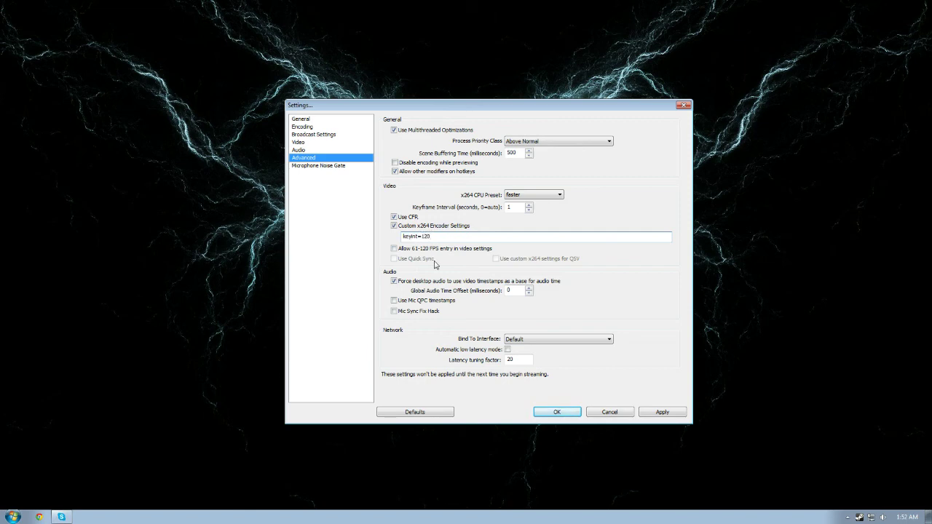
pyautogui.press('BackSpace')
pyautogui.press('BackSpace')
pyautogui.write('60')
# Turn the custom x264 encoder settings off, leaving keyint=60 in the field
pyautogui.click(394, 226)
pyautogui.click(393, 225)
pyautogui.moveTo(412, 236); pyautogui.dragTo(427, 237)
pyautogui.click(438, 236)
pyautogui.click(394, 225)
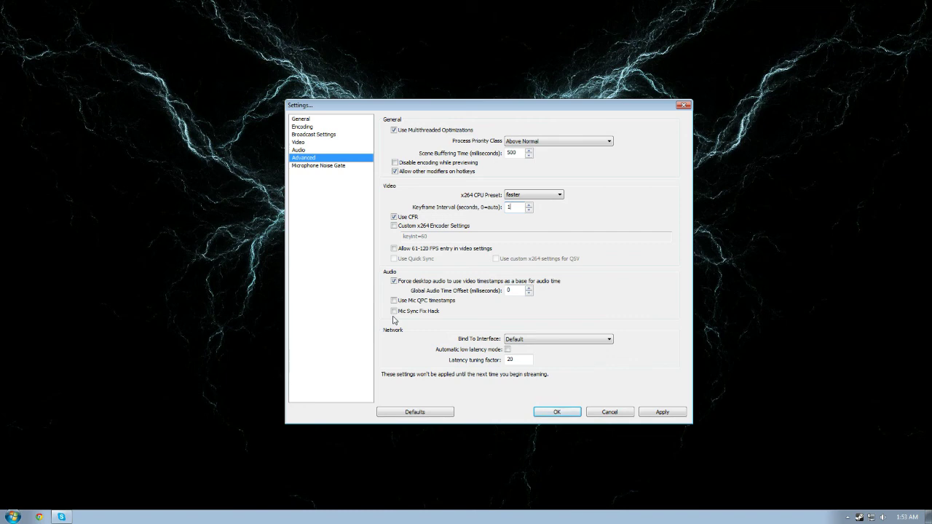
# Go to the Microphone Noise Gate page, which raises the Apply settings? prompt
pyautogui.click(339, 172)
# Apply the pending advanced changes, then toggle Enable noise gate
pyautogui.click(442, 286)
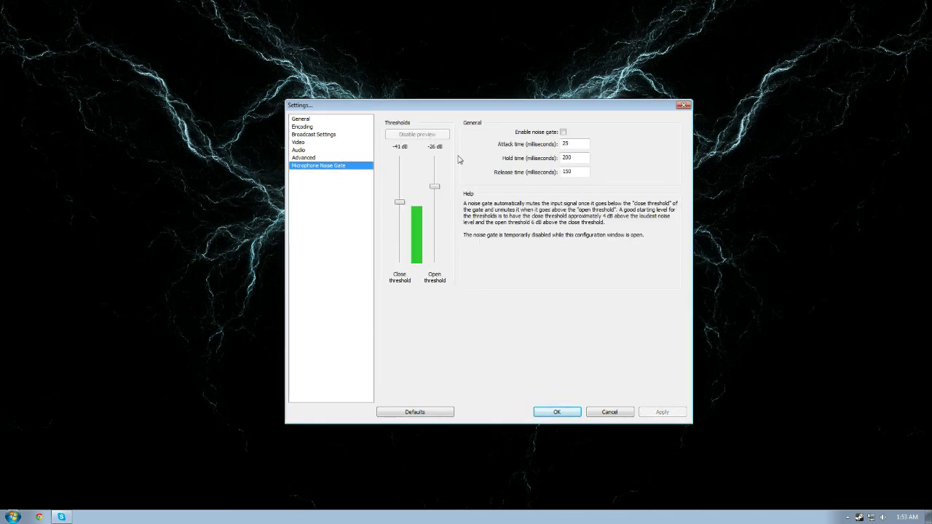
pyautogui.click(562, 133)
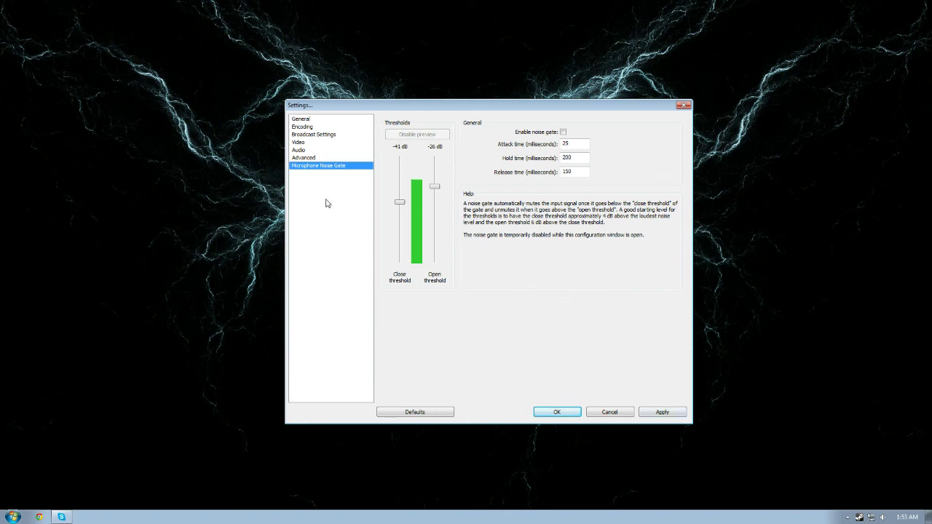
# Apply the noise gate change and show the Encoding page with CBR, 2000 max bitrate, AAC 128
pyautogui.click(301, 120)
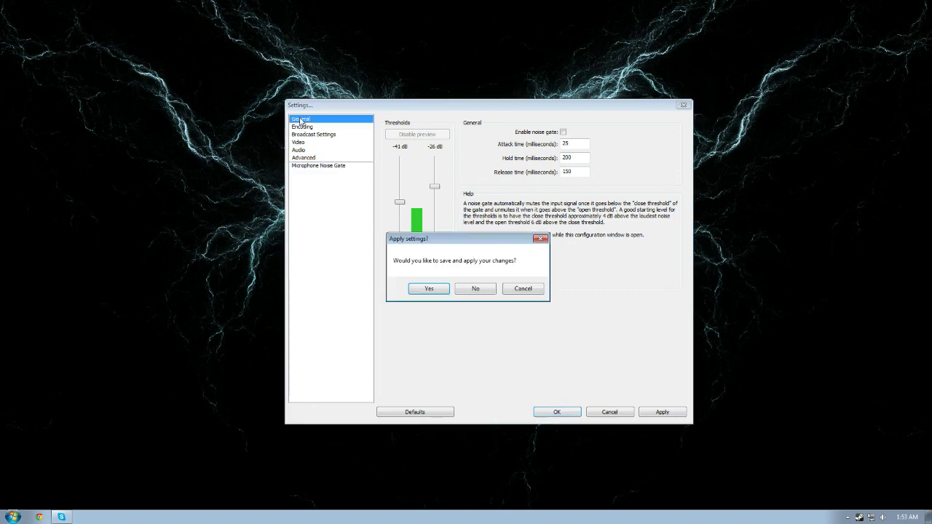
pyautogui.click(433, 288)
pyautogui.click(315, 128)
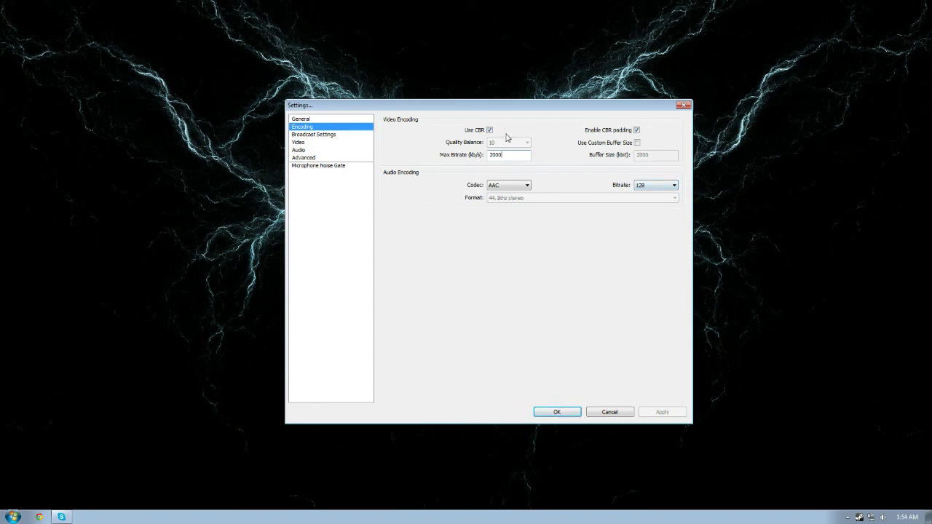
# Look over Broadcast and Video settings, keep the Bilinear (fastest) filter, and end on Audio
pyautogui.click(326, 136)
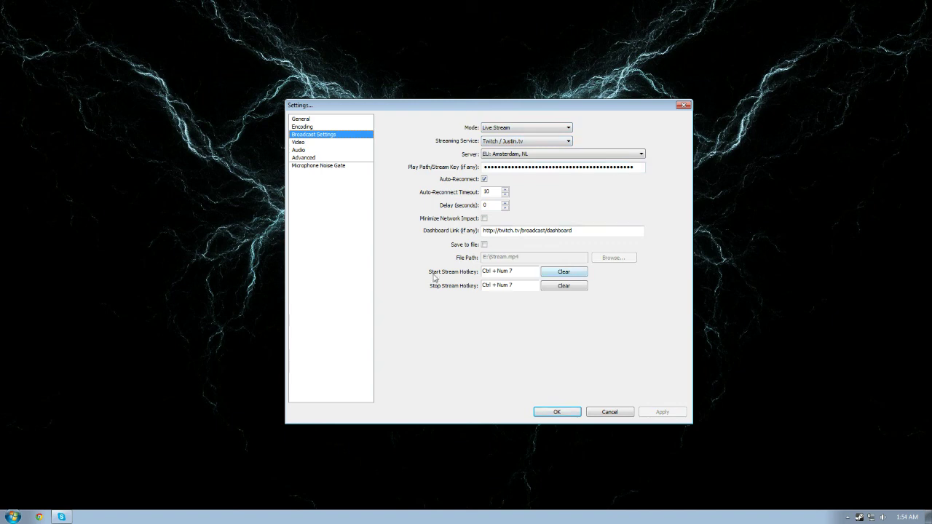
pyautogui.click(311, 142)
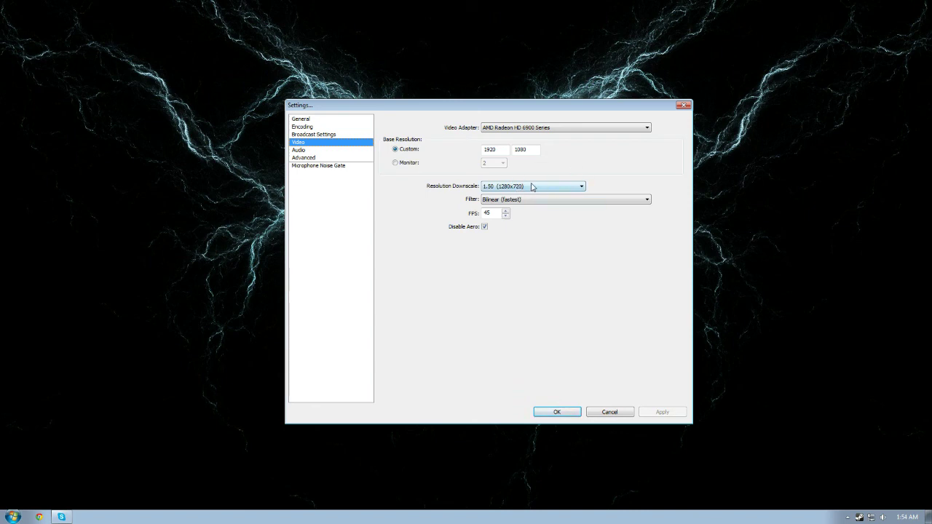
pyautogui.click(495, 203)
pyautogui.click(495, 200)
pyautogui.click(313, 150)
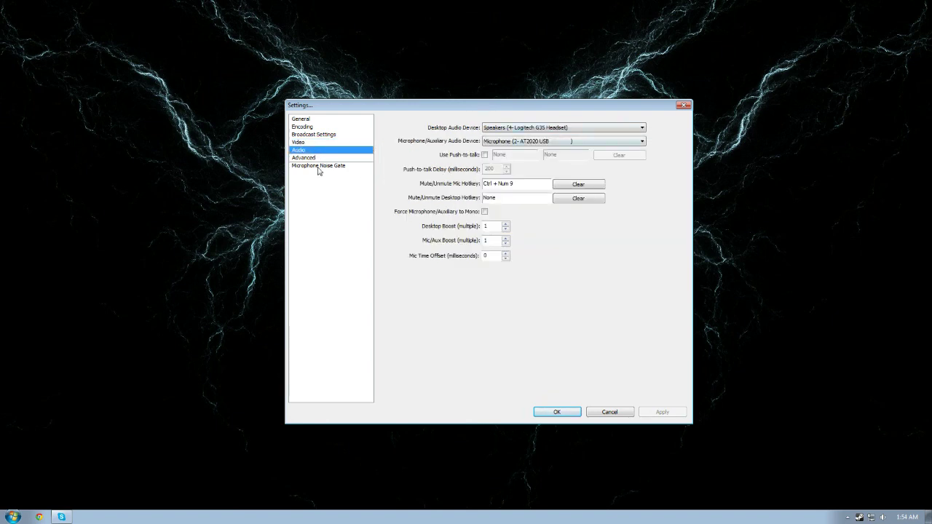
# On the Advanced page, keep the x264 CPU preset at faster
pyautogui.click(311, 158)
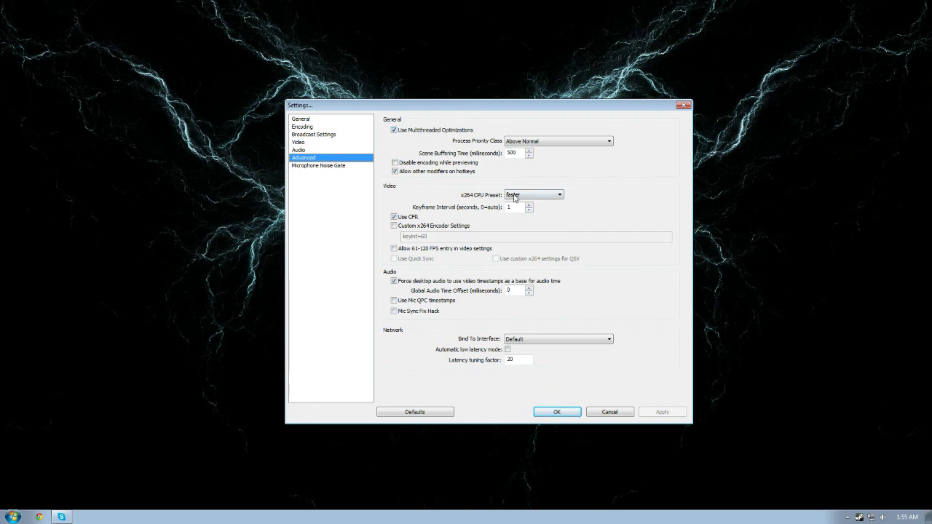
pyautogui.click(514, 197)
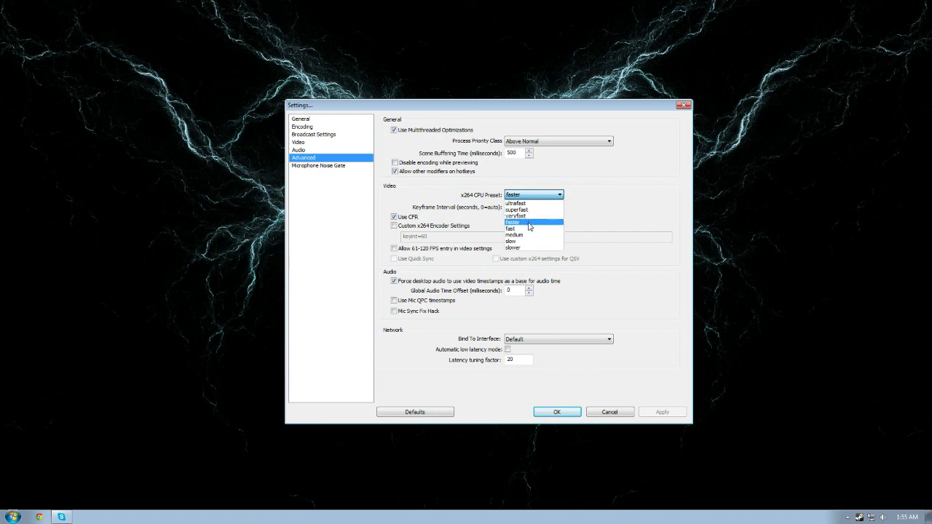
pyautogui.click(528, 223)
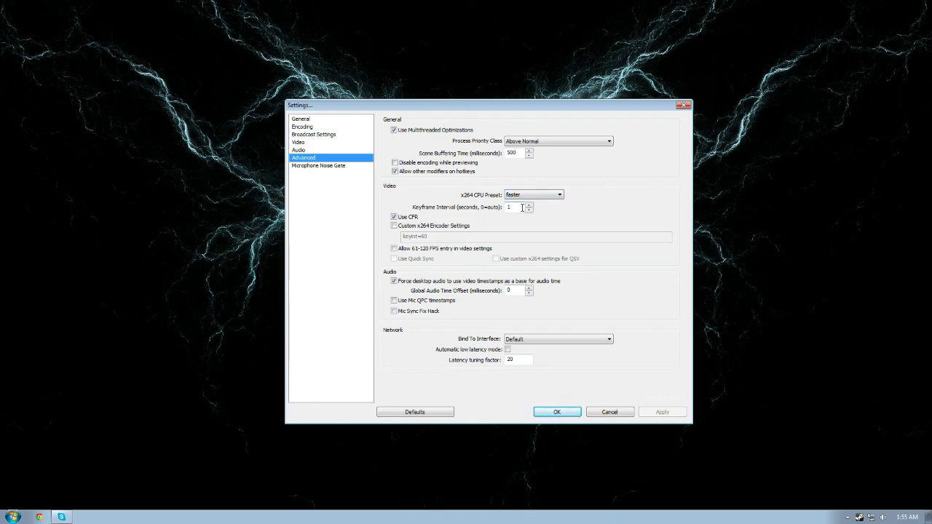
pyautogui.click(572, 412)
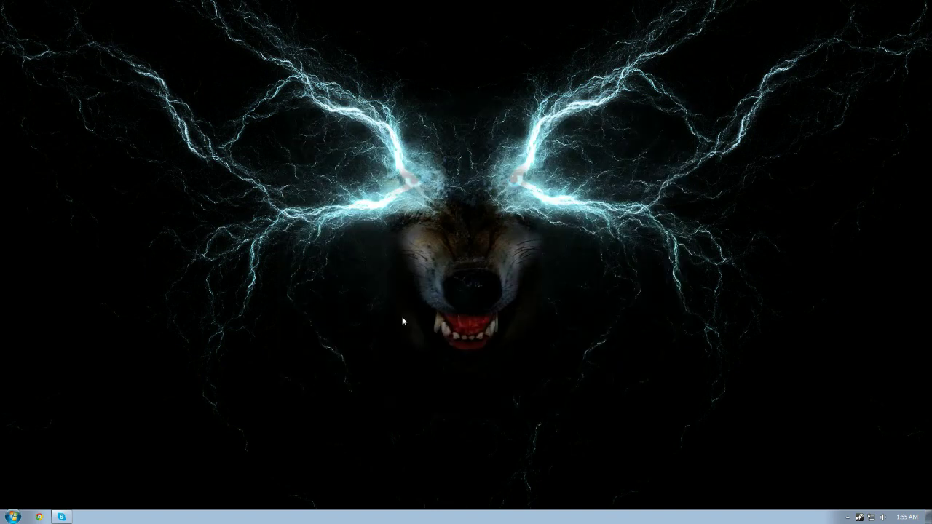